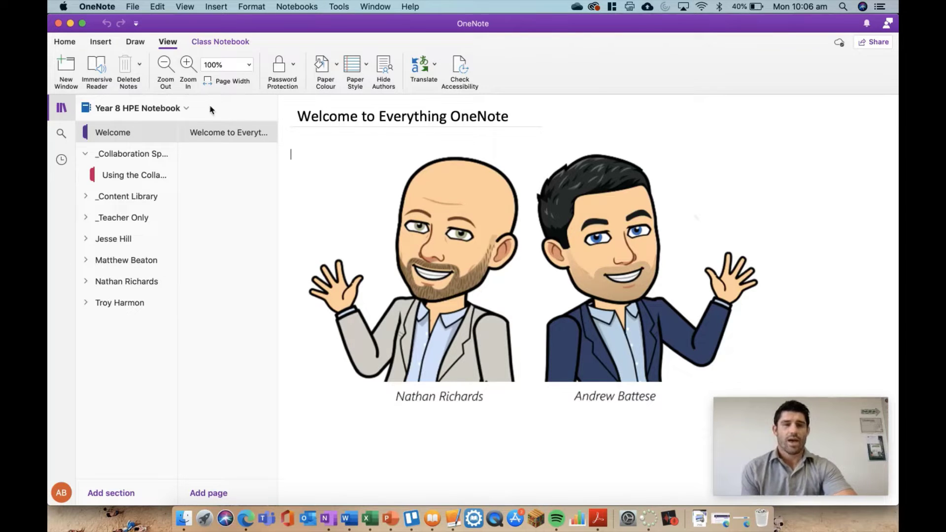
# - From the Class Notebook tab, open the 'Getting started with the Collaboration Space' page
pyautogui.click(214, 45)
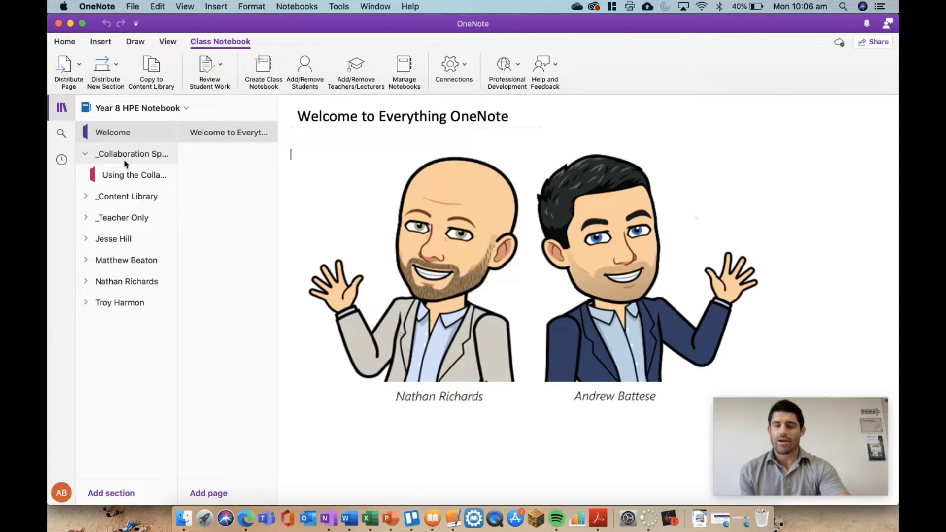
pyautogui.click(131, 176)
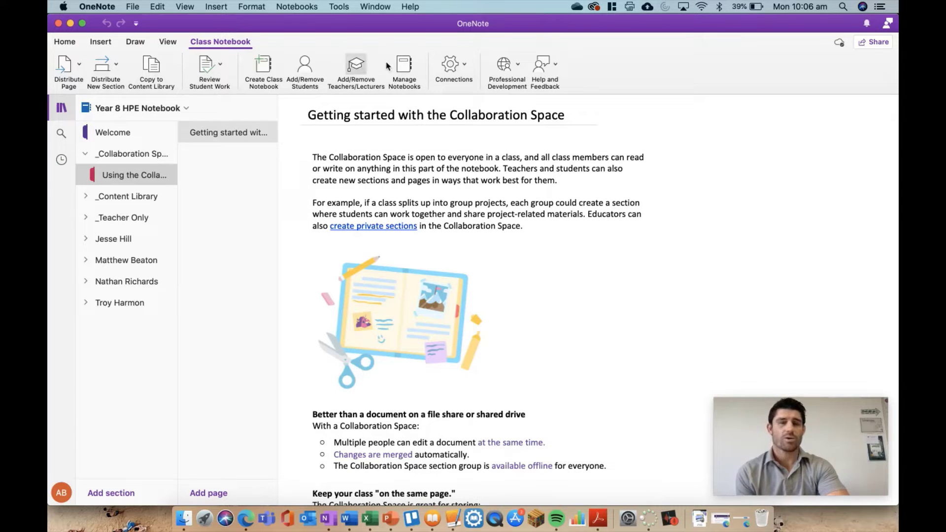
# - Open Manage Notebooks and sign in with the school account e-mail address
pyautogui.click(404, 64)
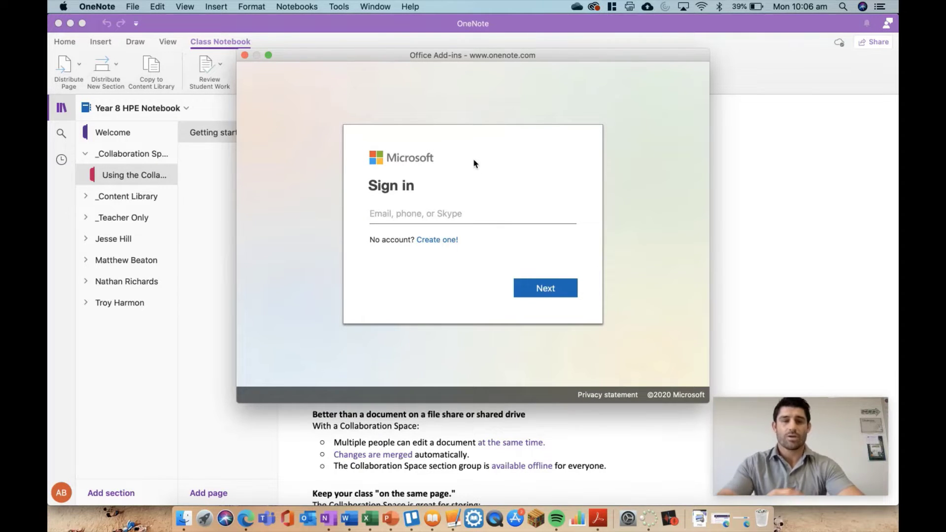
pyautogui.click(393, 214)
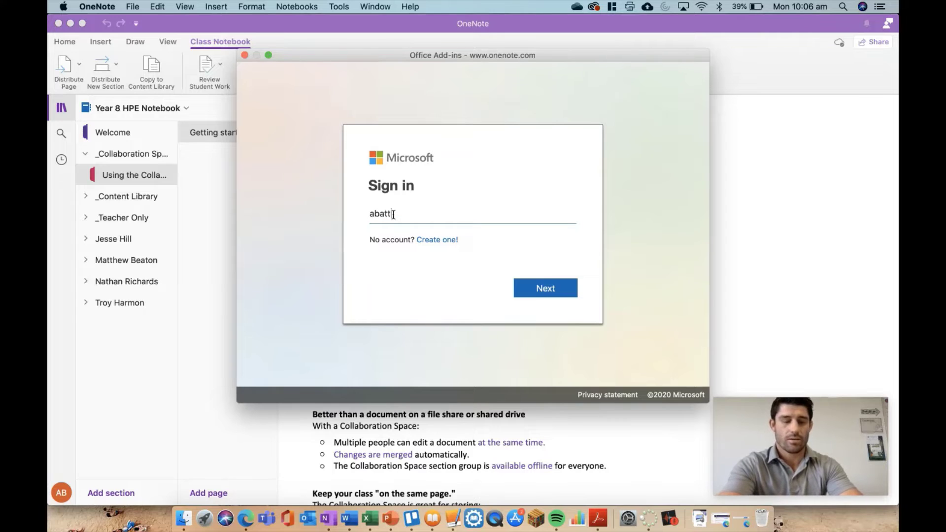
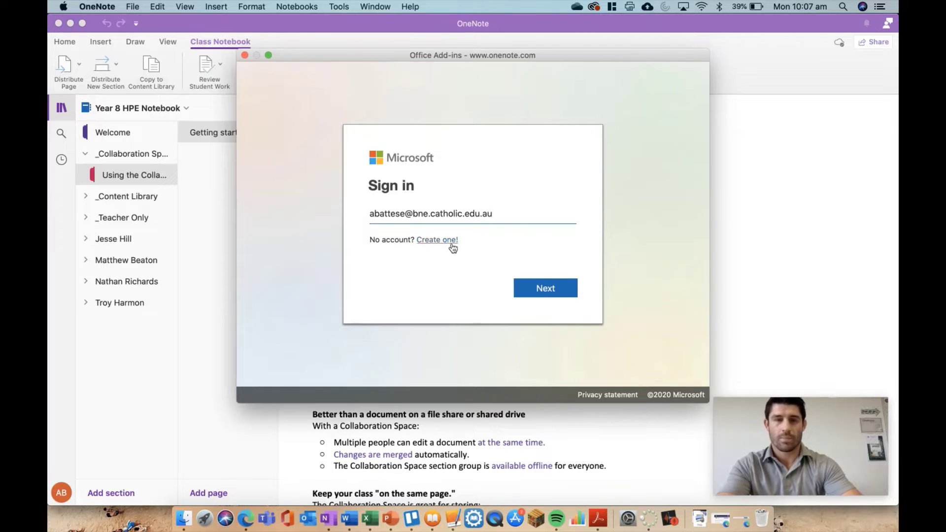
pyautogui.click(530, 294)
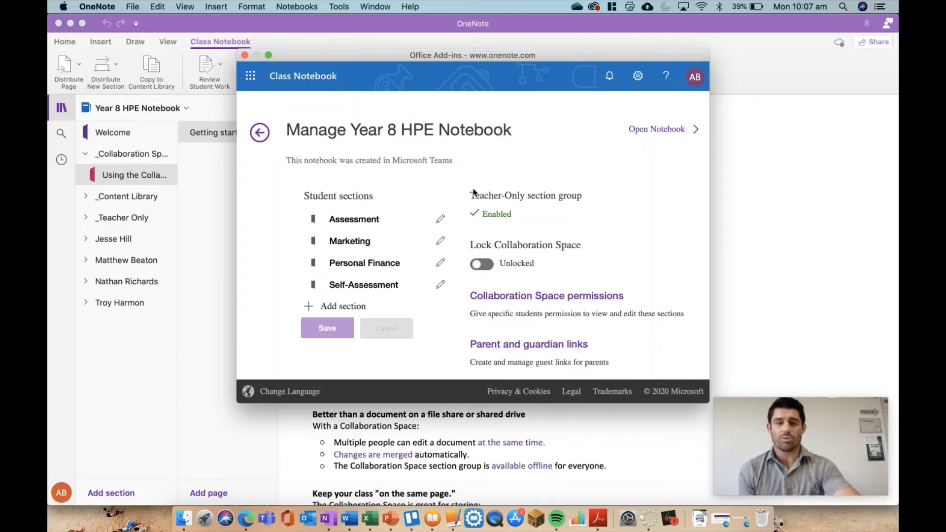
# - Enlarge and recentre the Office Add-ins window to show the notebook link, then open Collaboration Space permissions
pyautogui.moveTo(405, 54); pyautogui.dragTo(354, 45)
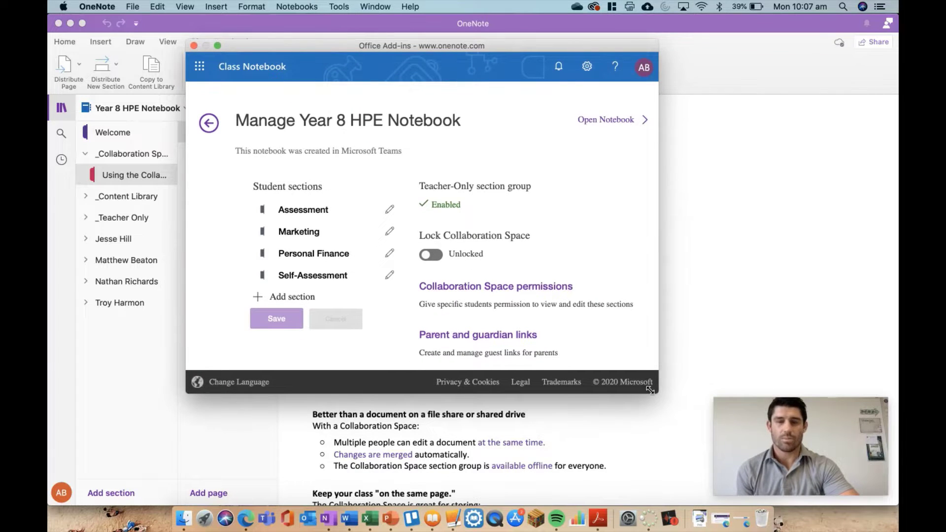
pyautogui.moveTo(650, 390); pyautogui.dragTo(739, 461)
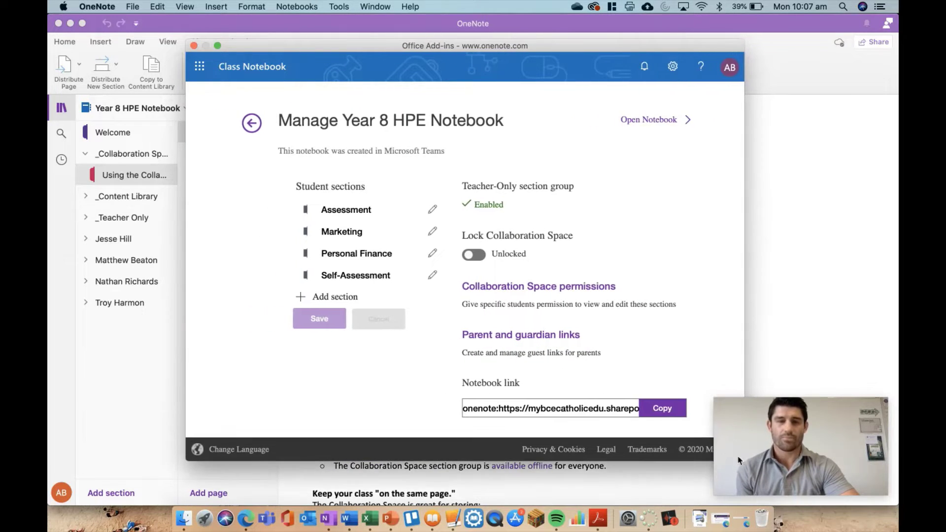
pyautogui.moveTo(352, 54); pyautogui.dragTo(316, 64)
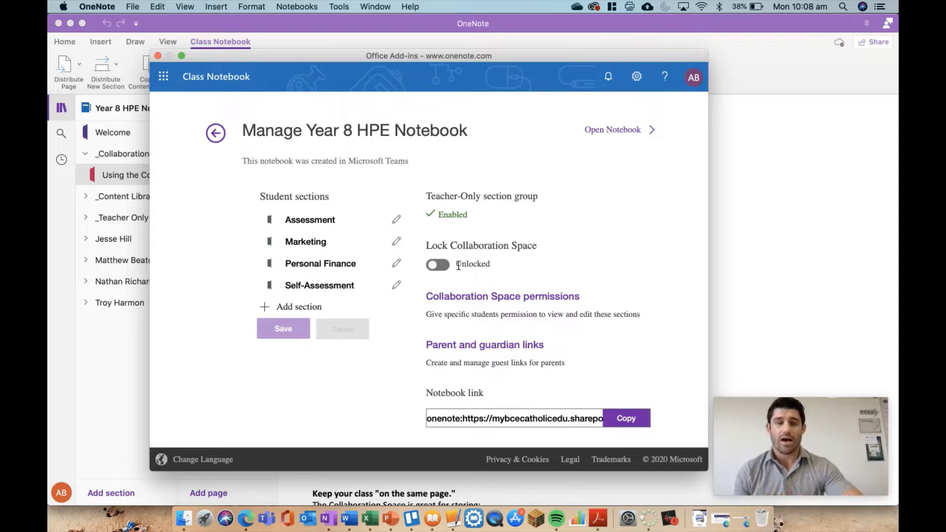
pyautogui.click(495, 297)
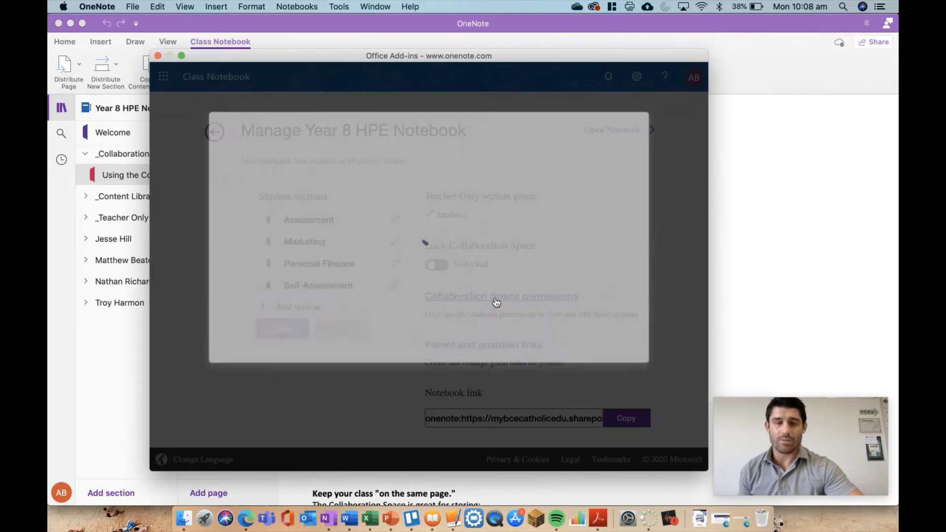
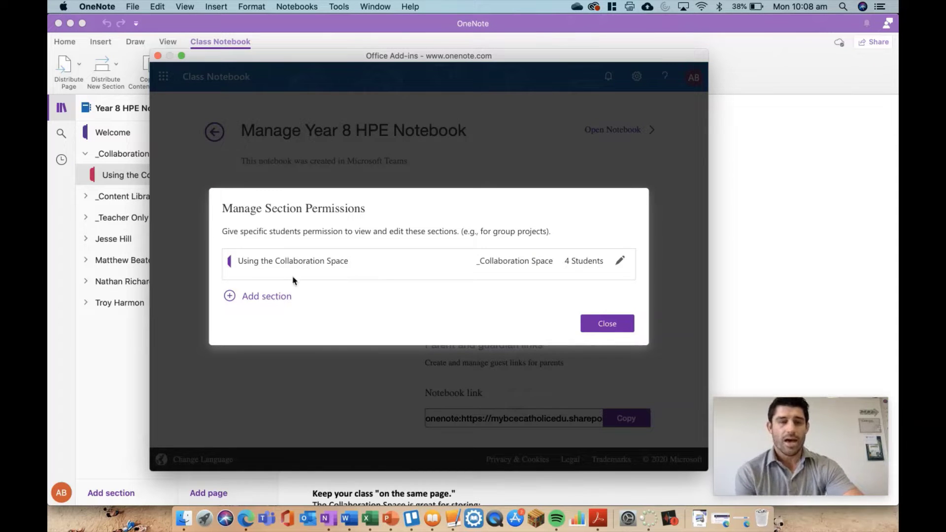
# - Create a Group 1 section that only the first two chosen students can read and edit
pyautogui.click(262, 296)
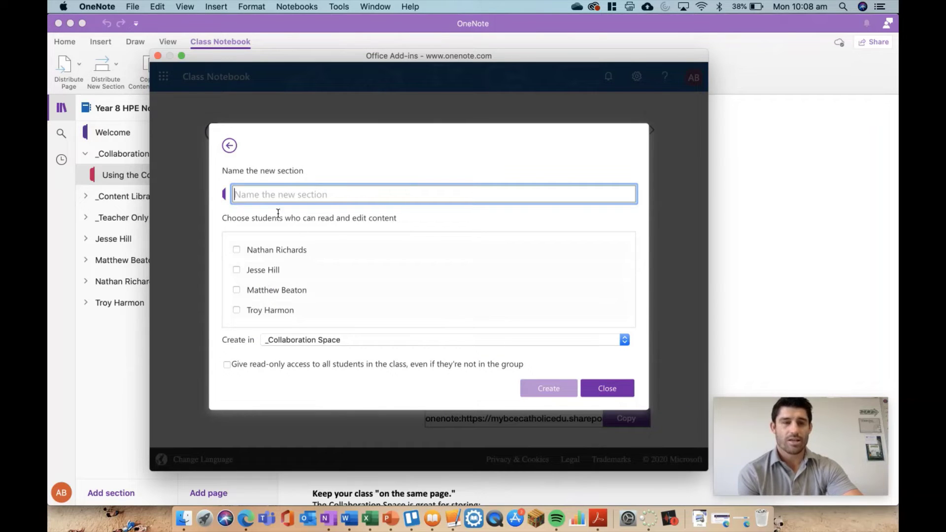
pyautogui.write('G')
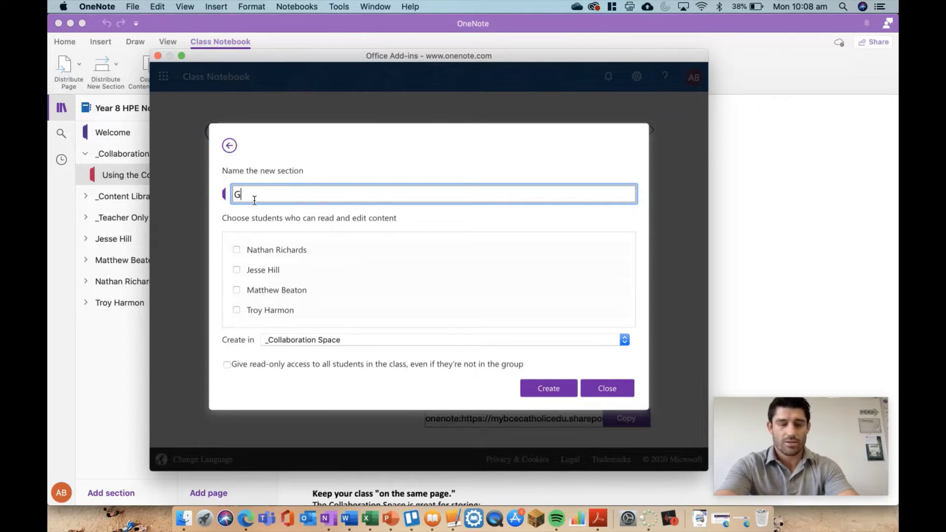
pyautogui.write('roup 1')
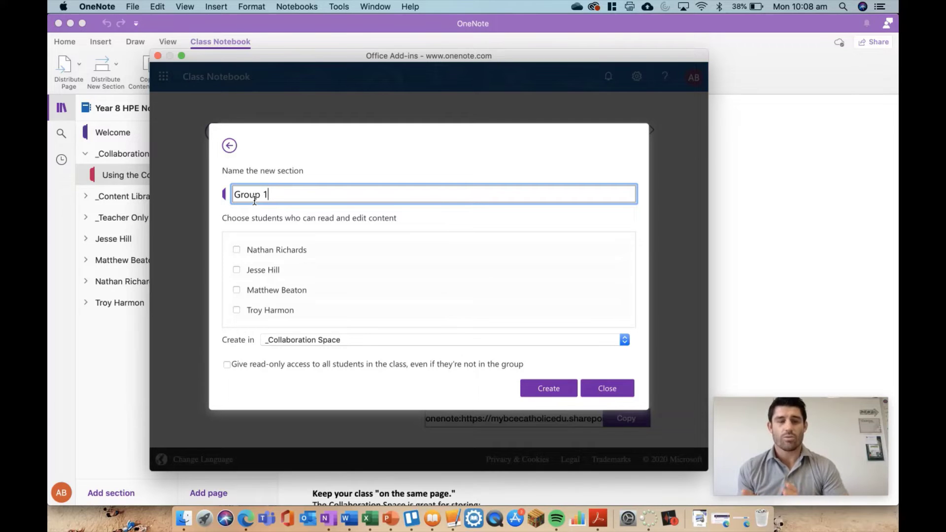
pyautogui.click(239, 251)
pyautogui.click(237, 270)
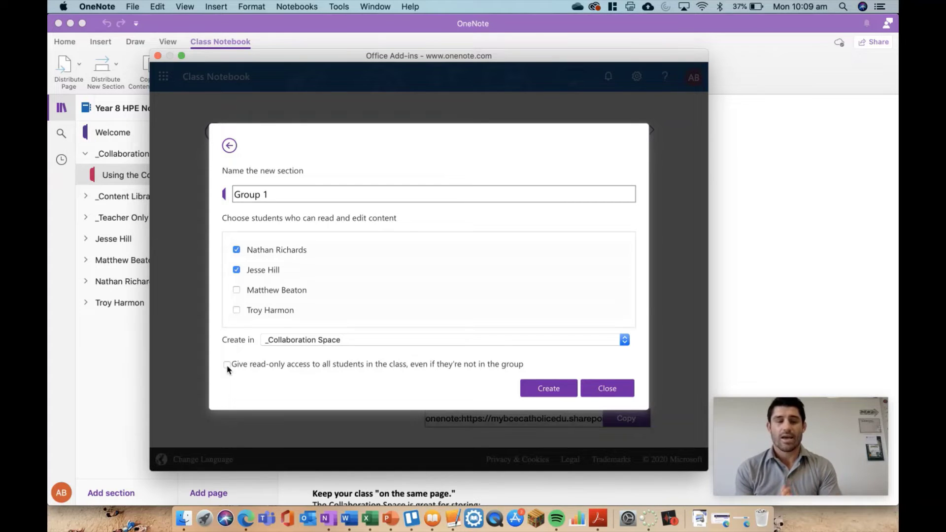
pyautogui.click(541, 390)
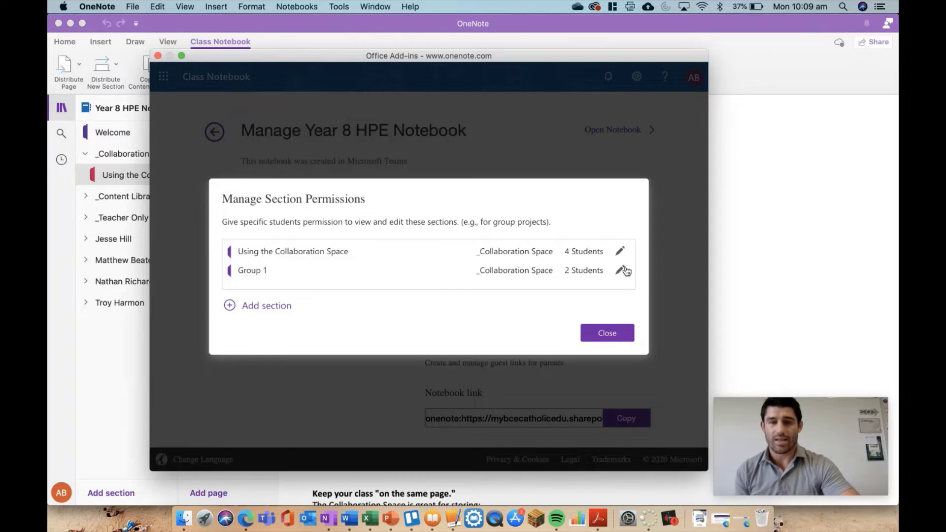
# - Create a Group 2 section restricted to the remaining two students
pyautogui.click(255, 307)
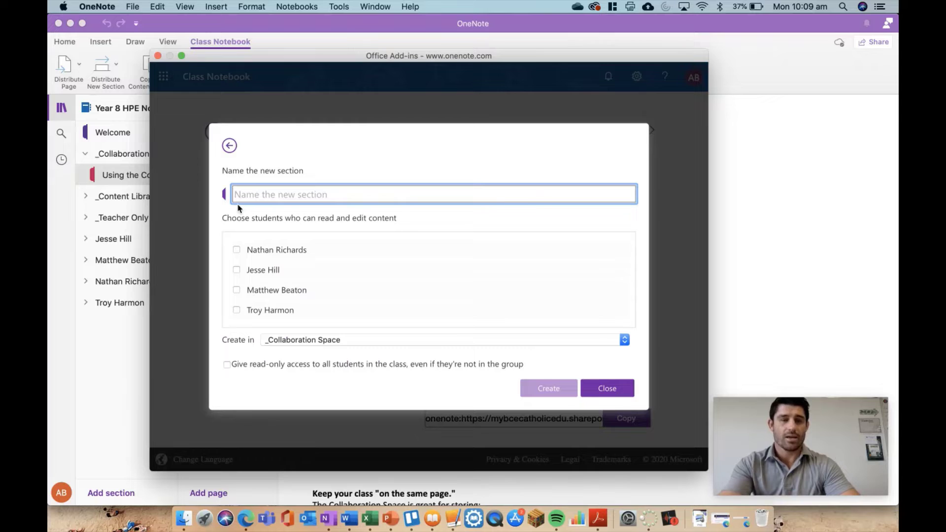
pyautogui.write('Group')
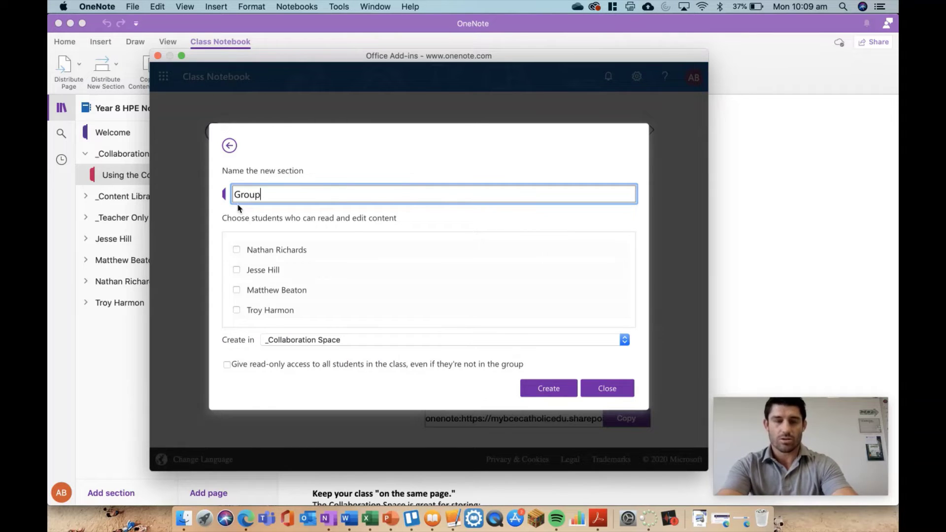
pyautogui.write(' 2')
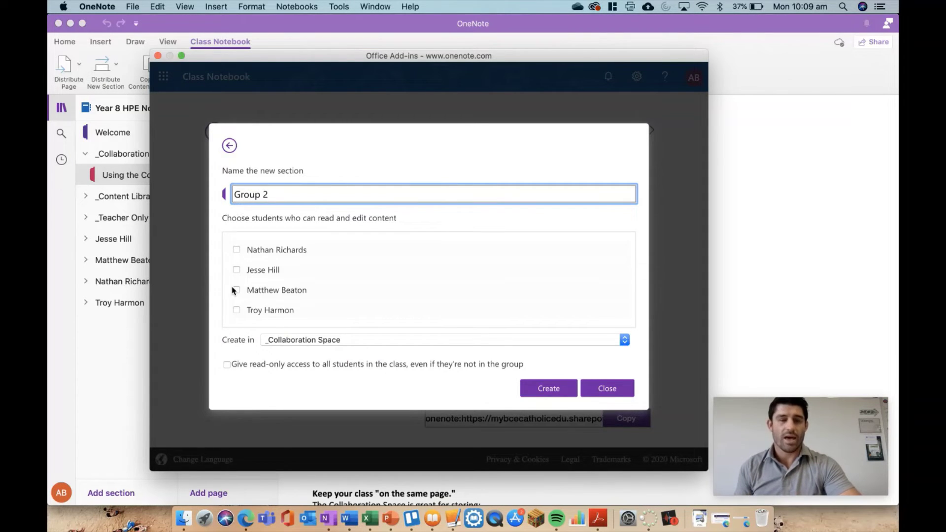
pyautogui.click(237, 290)
pyautogui.click(236, 310)
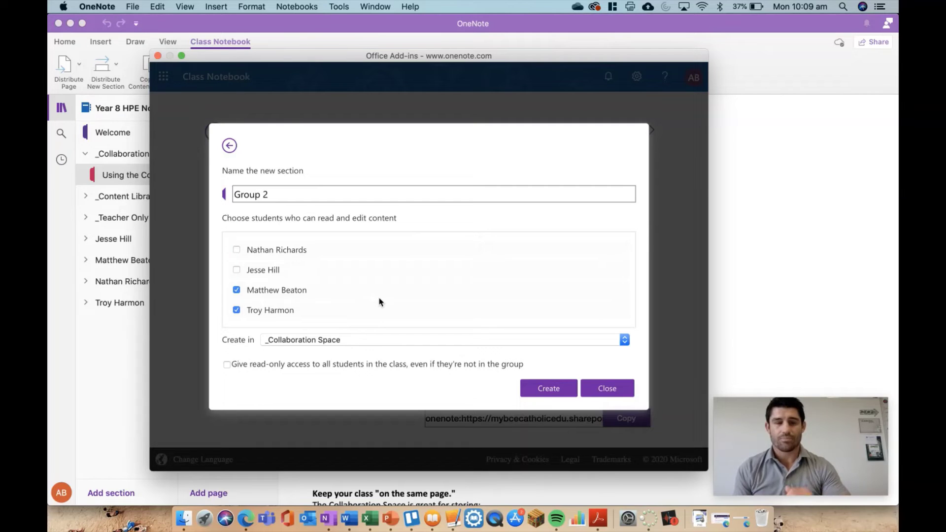
pyautogui.click(546, 387)
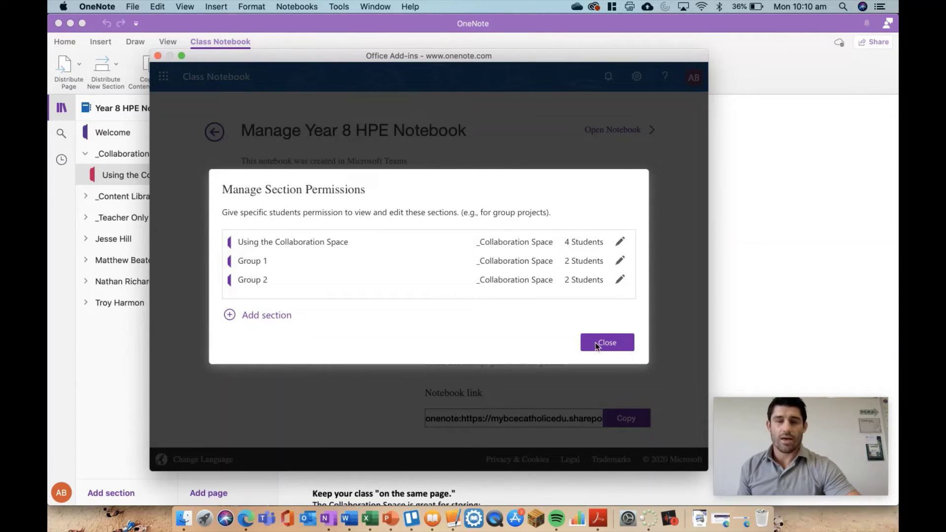
# - Close the permissions list and class notebook window, then sync the Year 8 HPE notebook
pyautogui.click(618, 338)
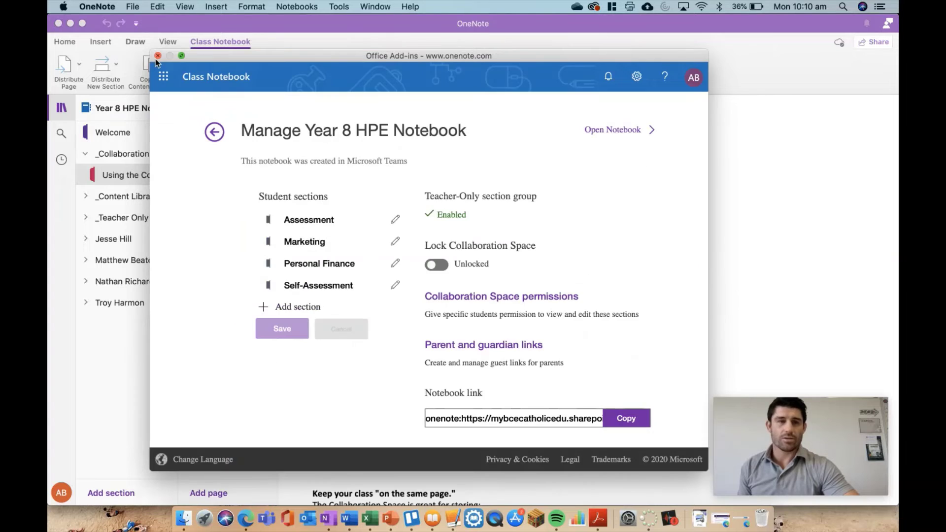
pyautogui.click(158, 56)
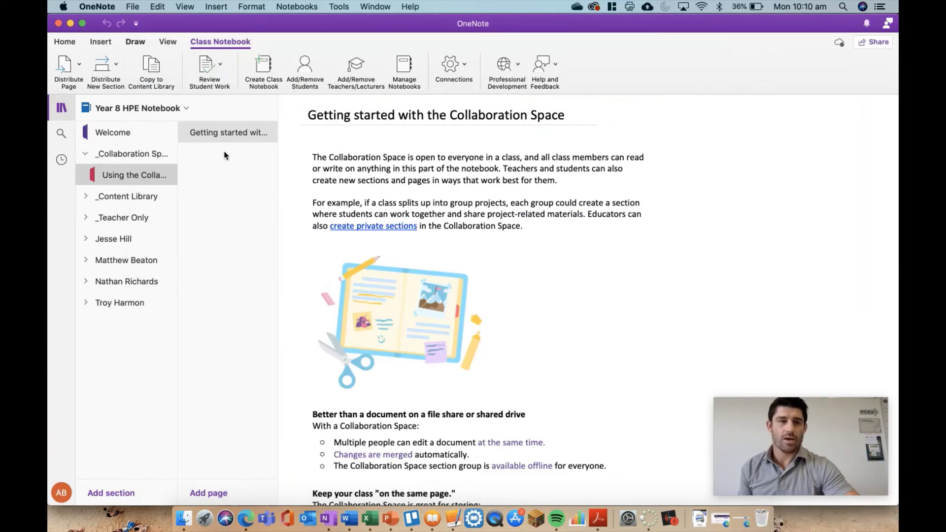
pyautogui.click(86, 156)
pyautogui.click(85, 156)
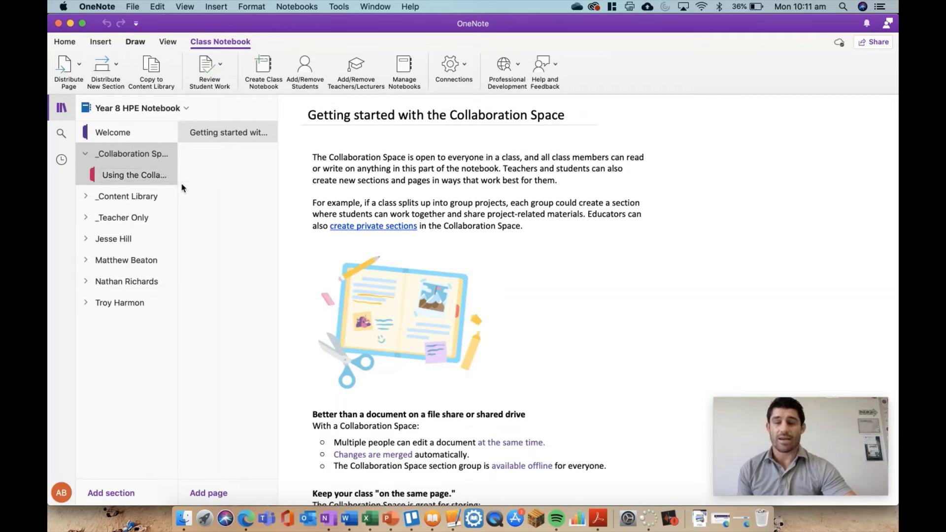
pyautogui.click(132, 7)
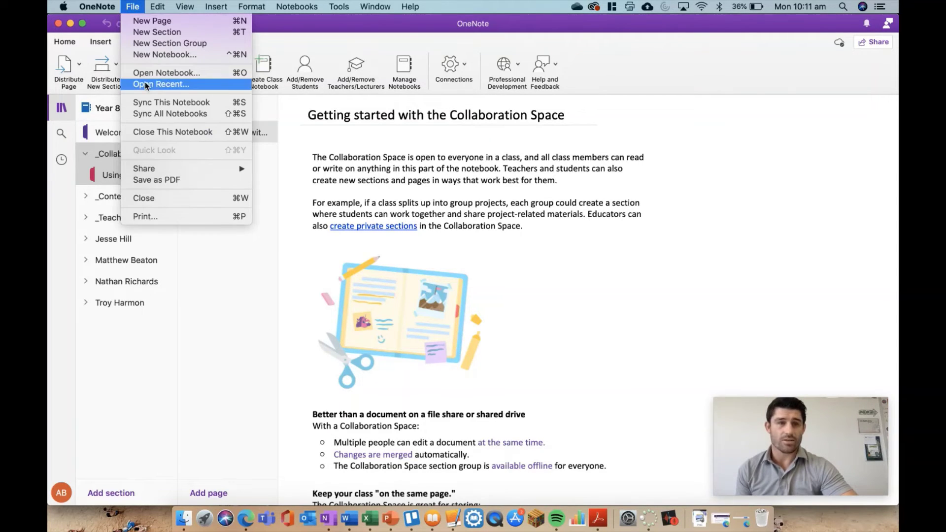
pyautogui.click(151, 103)
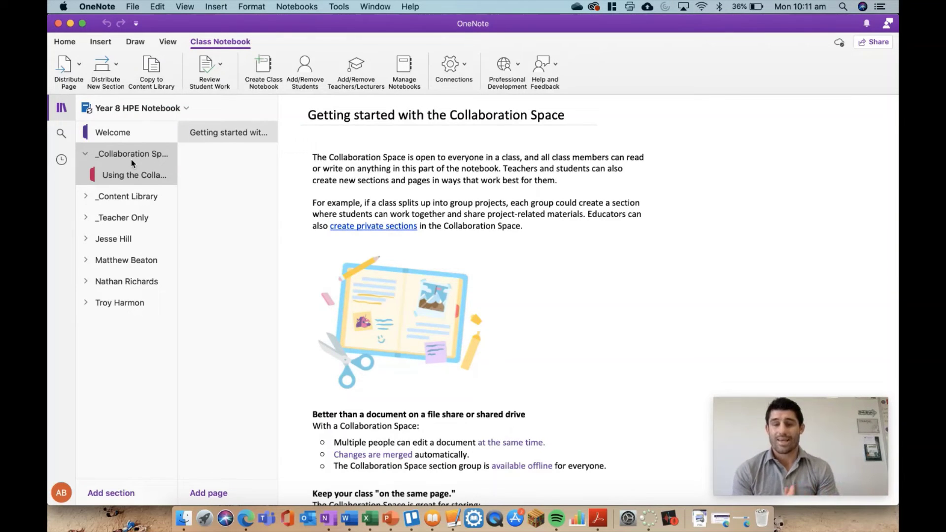
# - Switch to Everything OneNote and open Collab-Space permissions' 'Setting up private spaces' page
pyautogui.click(127, 109)
pyautogui.click(123, 131)
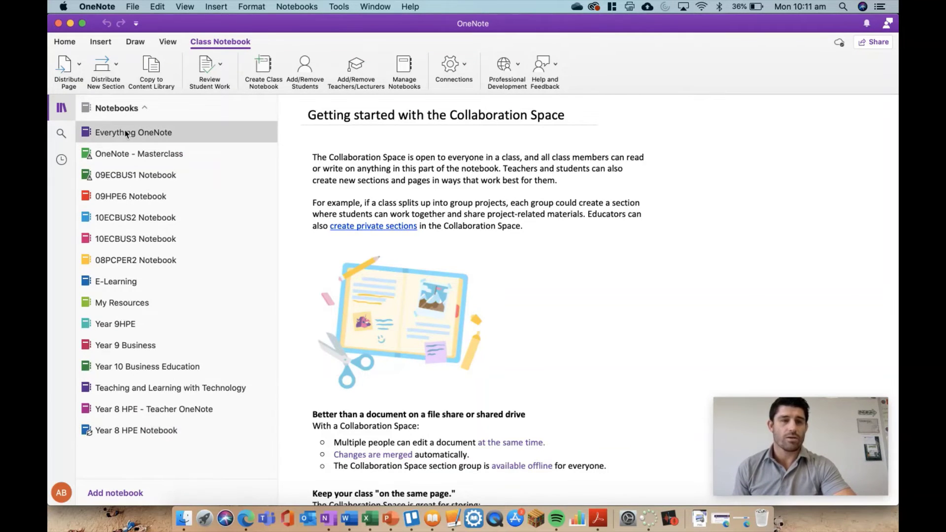
pyautogui.scroll(-10, 126, 276)
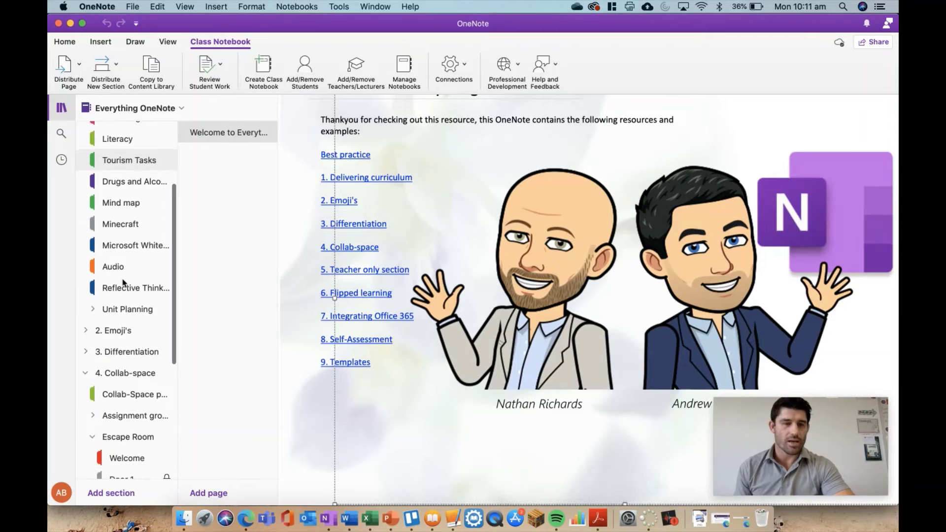
pyautogui.scroll(-3, 110, 325)
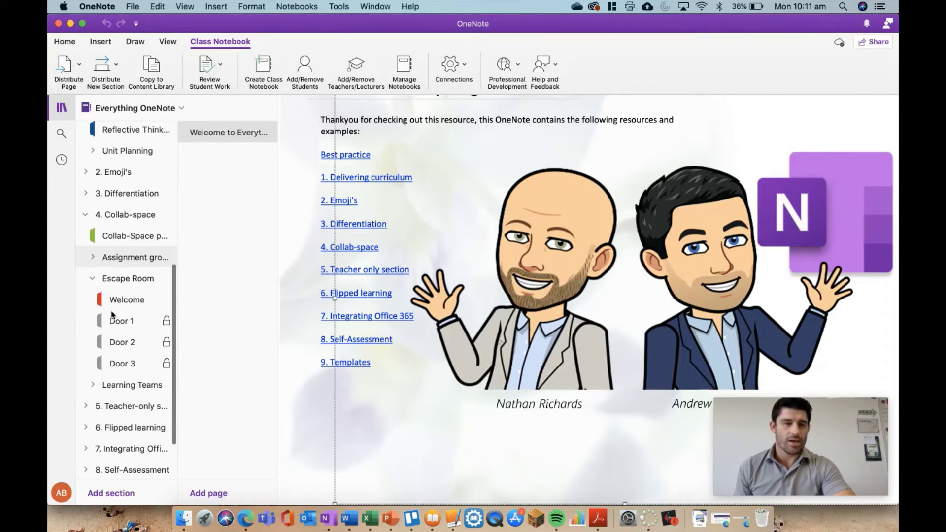
pyautogui.click(110, 236)
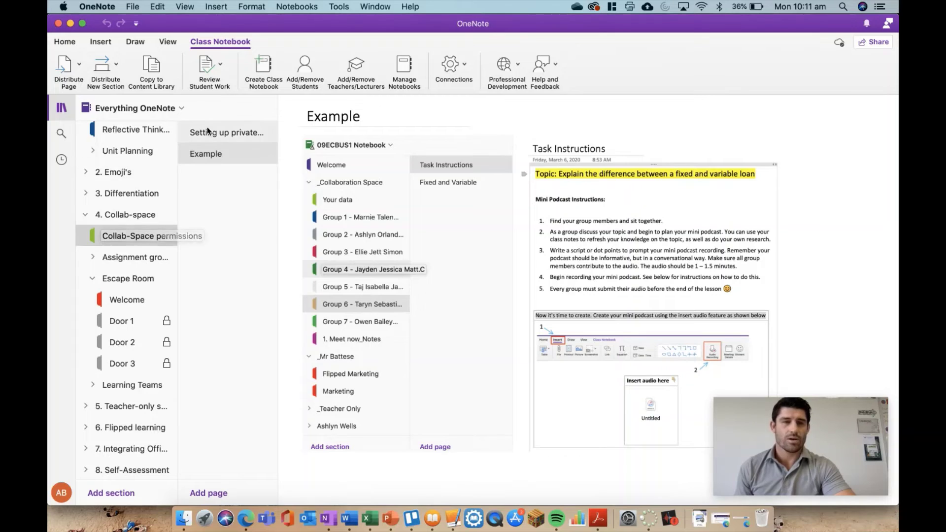
pyautogui.click(207, 136)
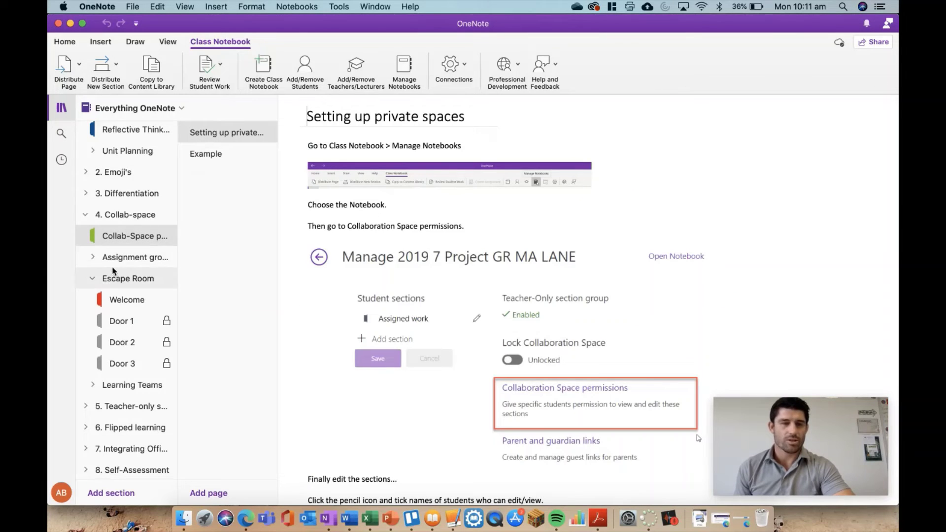
# - Expand the assignment groups and browse the first and second student groups' assignment pages
pyautogui.click(105, 257)
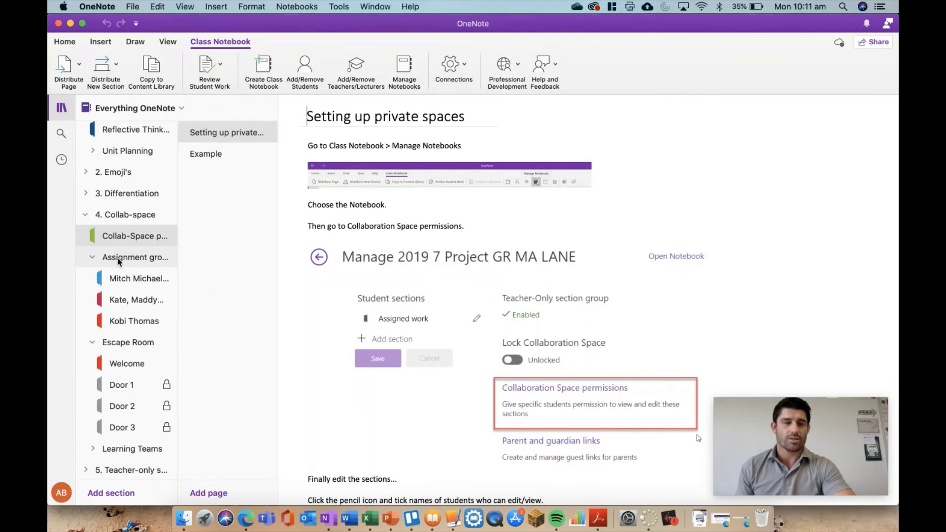
pyautogui.click(120, 280)
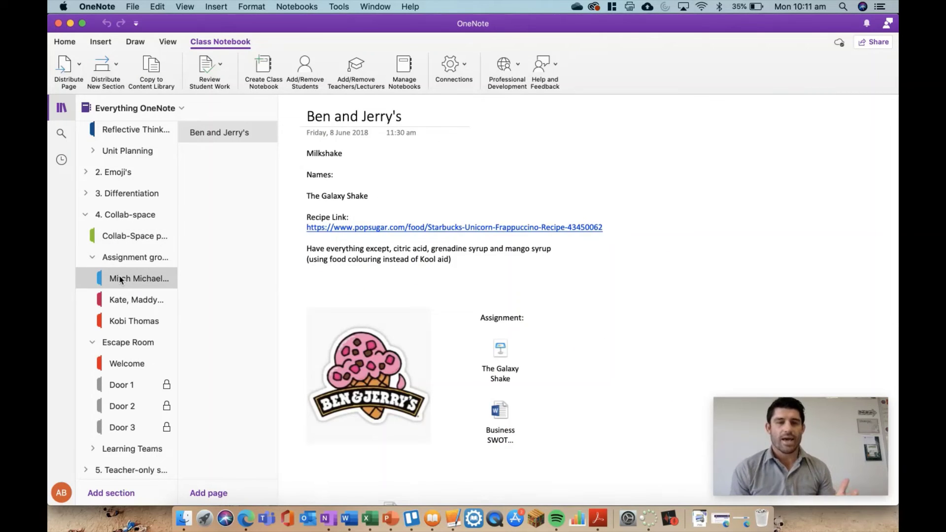
pyautogui.click(126, 299)
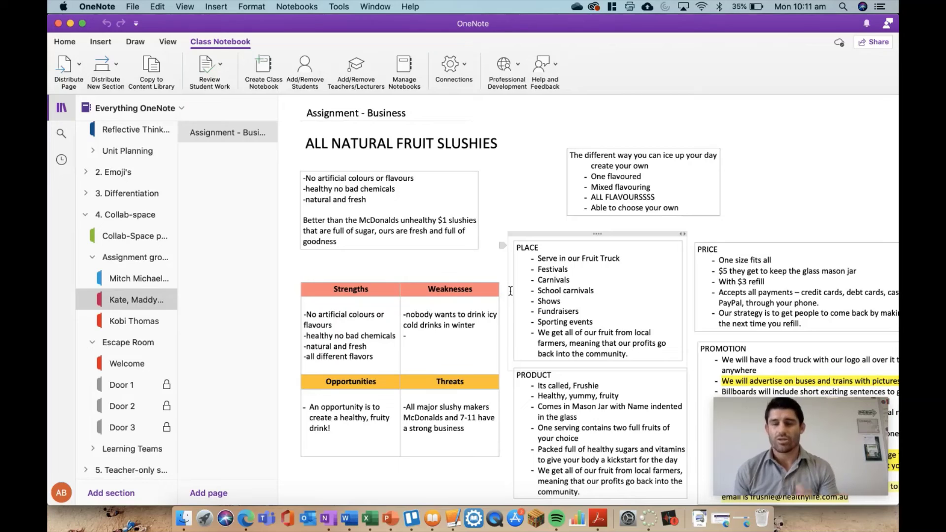
pyautogui.scroll(-10, 509, 290)
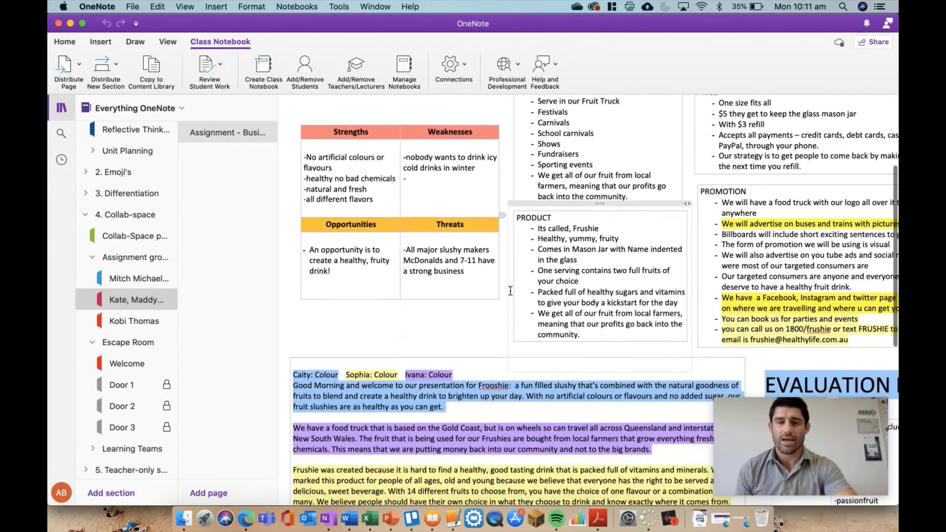
pyautogui.scroll(10, 510, 291)
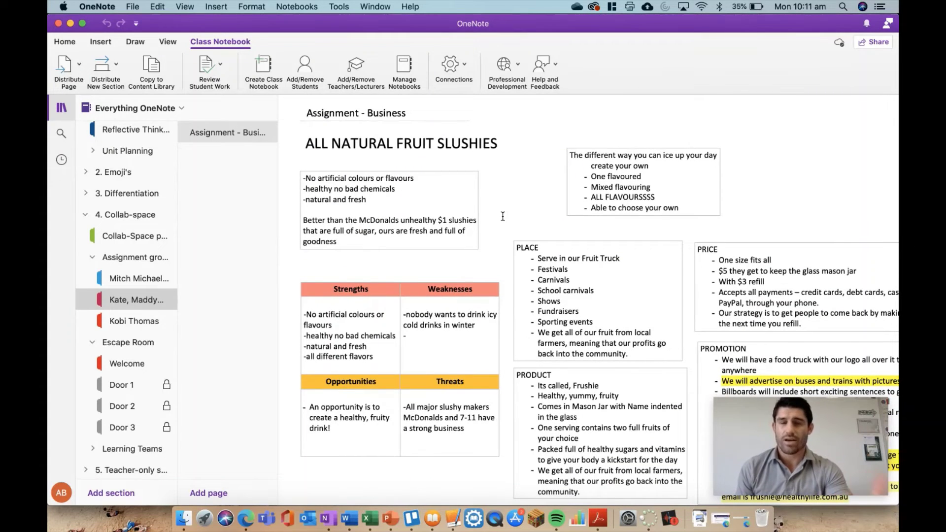
pyautogui.scroll(-2, 695, 230)
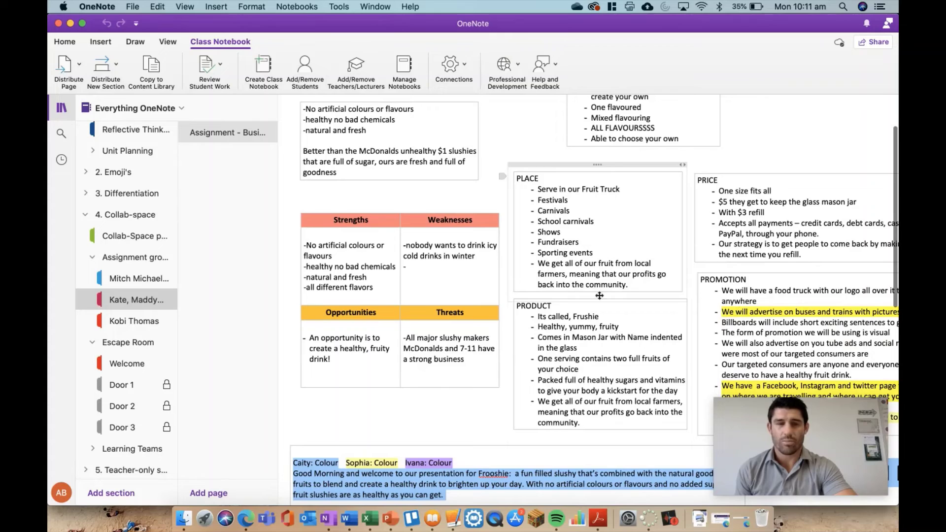
pyautogui.scroll(-1, 515, 321)
pyautogui.scroll(-5, 515, 320)
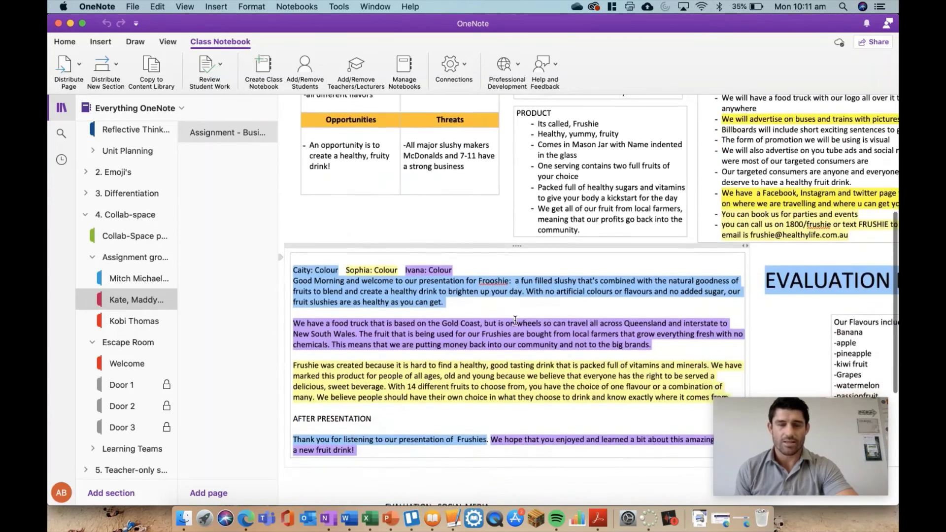
pyautogui.scroll(7, 514, 320)
pyautogui.scroll(1, 515, 320)
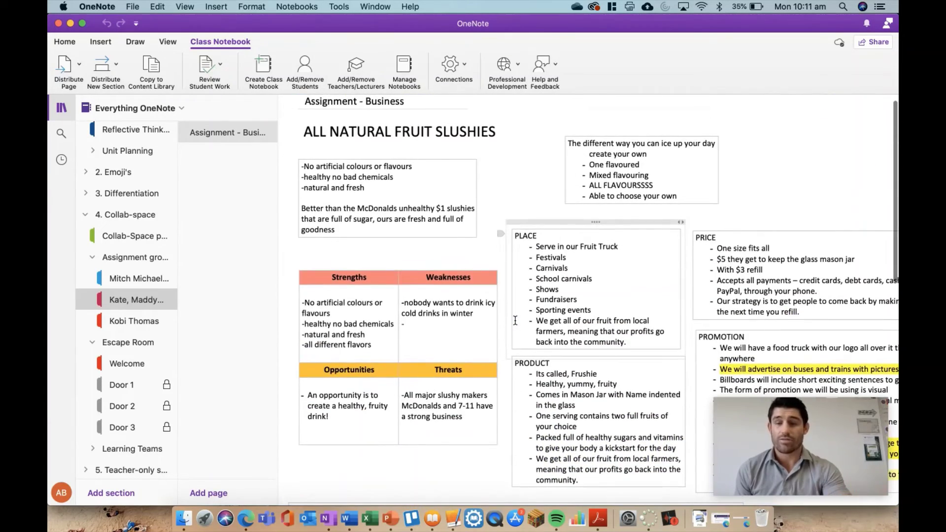
# - Review the third student's business assignment, then revisit the first and second groups' sections
pyautogui.click(125, 323)
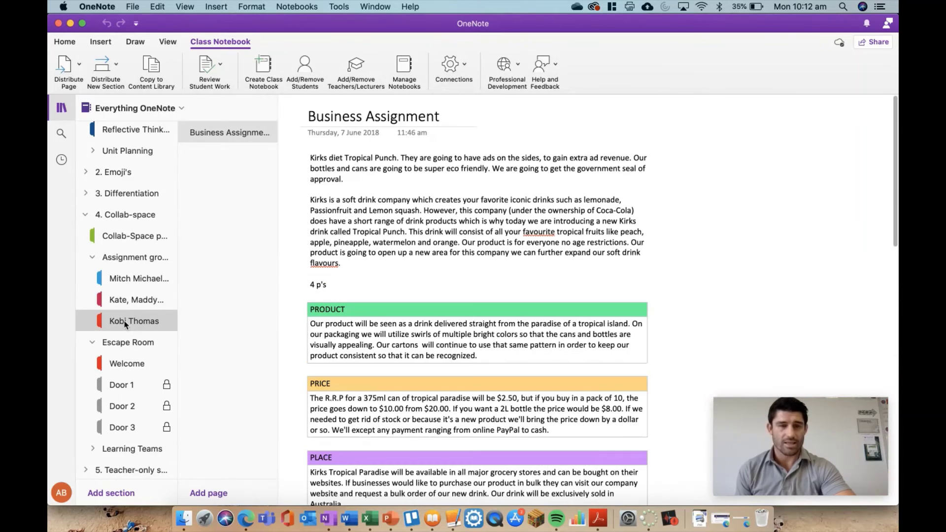
pyautogui.scroll(-2, 515, 327)
pyautogui.scroll(-3, 515, 327)
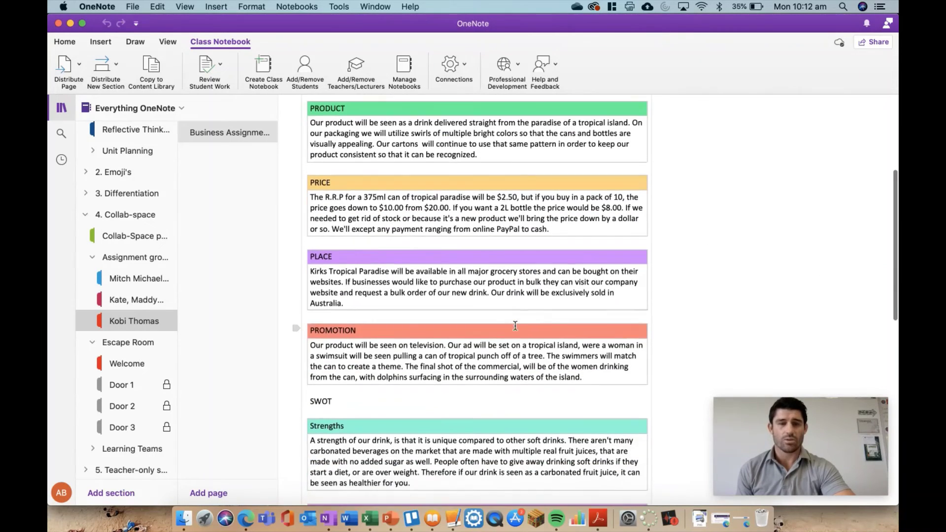
pyautogui.scroll(4, 515, 326)
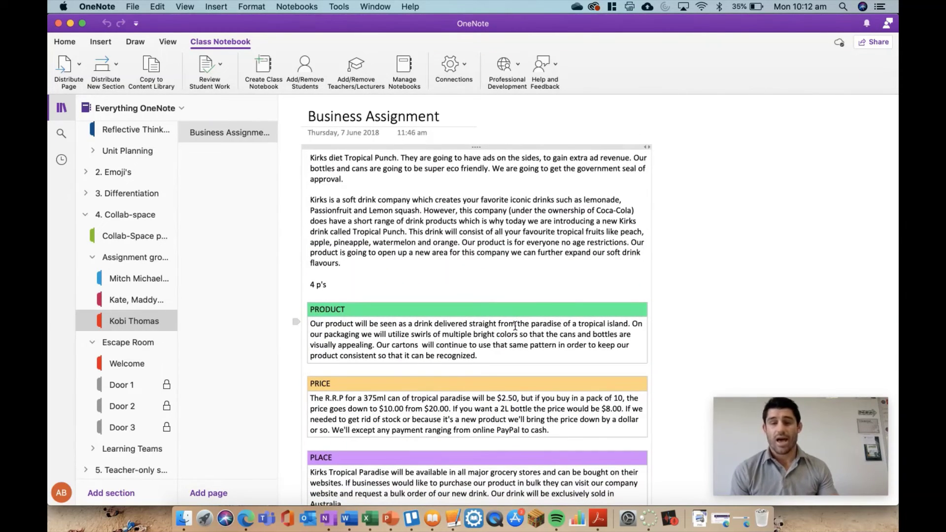
pyautogui.click(147, 274)
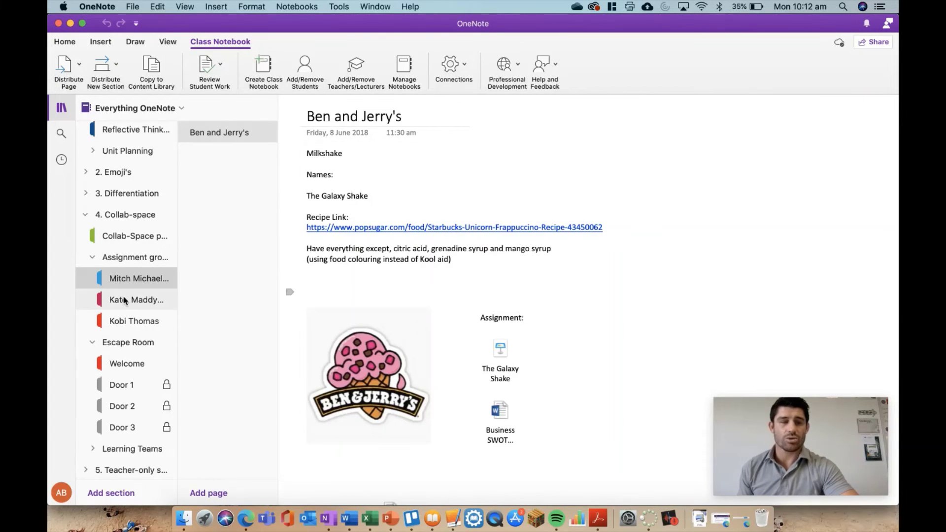
pyautogui.click(123, 301)
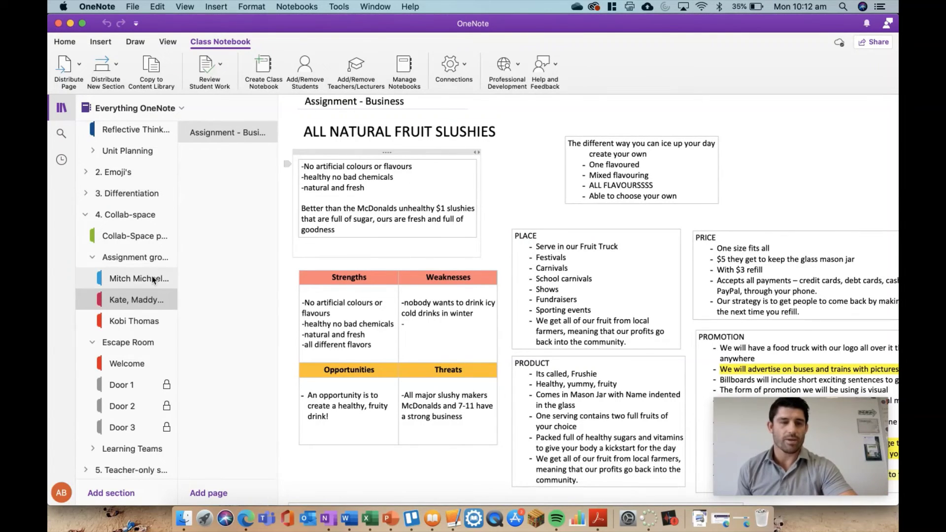
# - Collapse the assignment groups, expand Learning Teams, and open the Black team's section
pyautogui.click(94, 257)
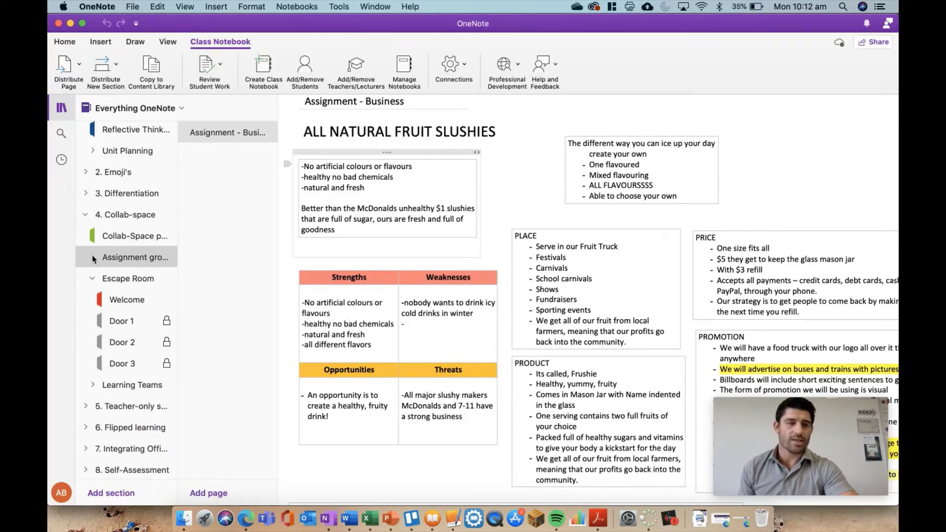
pyautogui.click(92, 384)
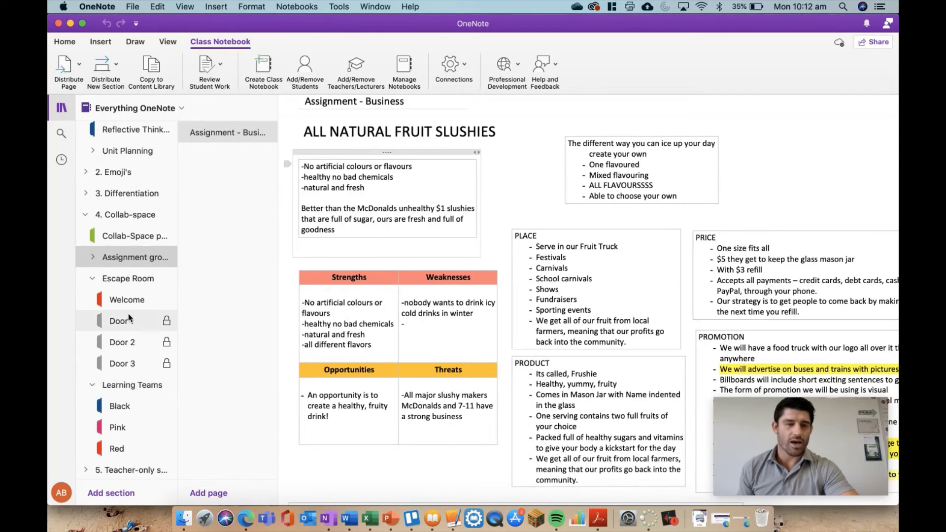
pyautogui.scroll(-3, 129, 320)
pyautogui.click(122, 308)
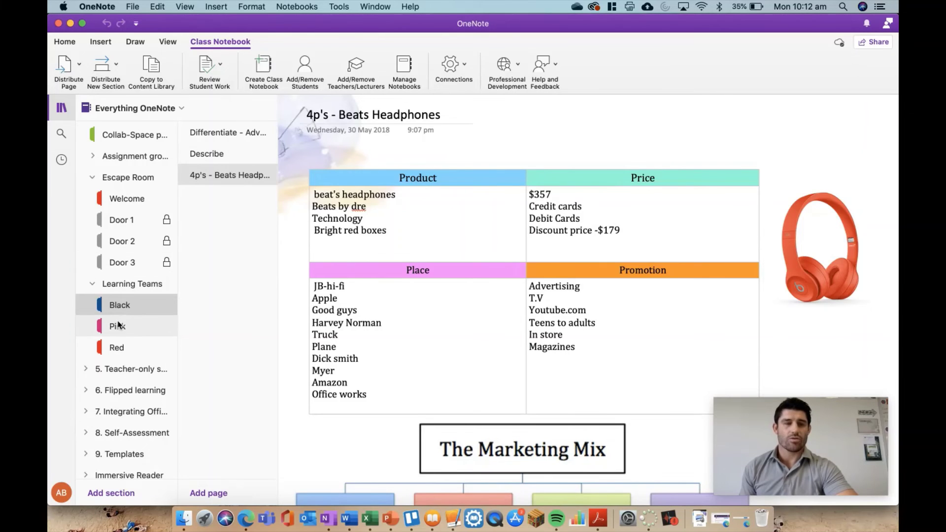
# - In the Pink team's section, view the Describe page, then the 4p's - iPhone X page
pyautogui.click(119, 325)
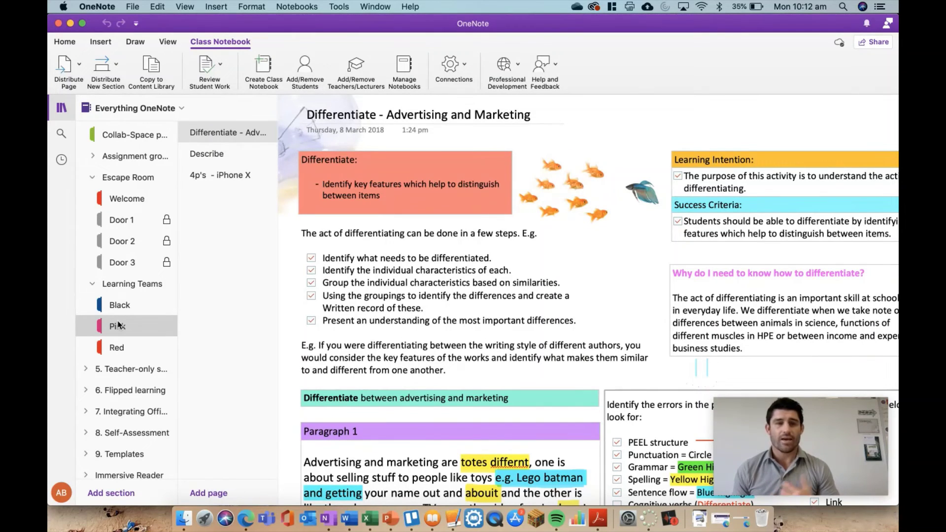
pyautogui.click(219, 157)
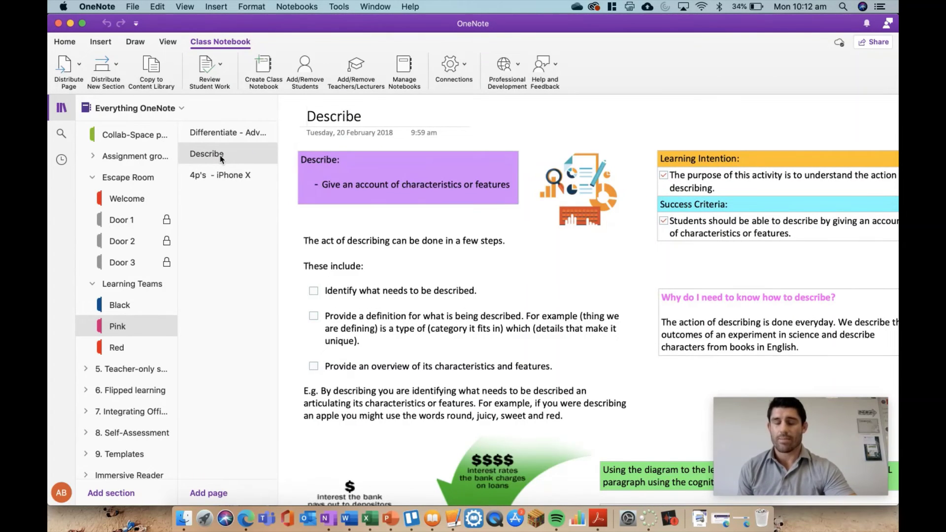
pyautogui.scroll(-8, 516, 306)
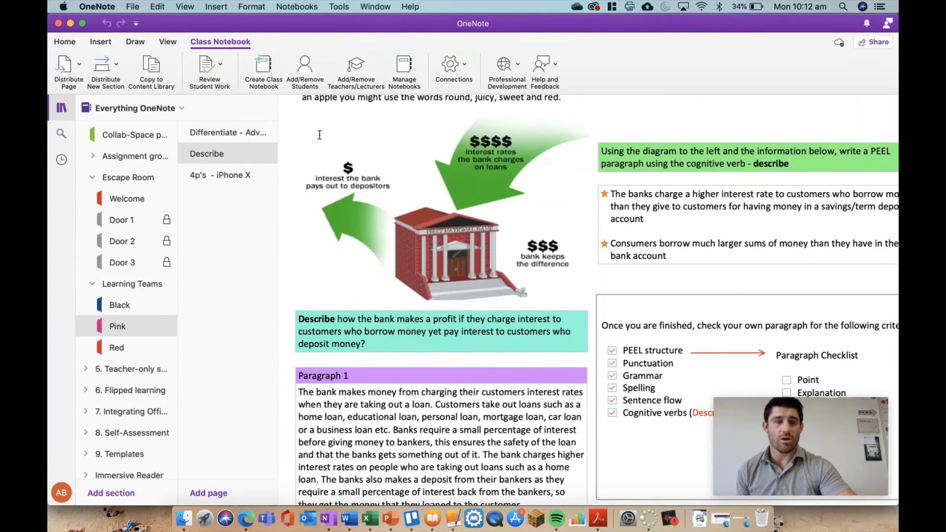
pyautogui.click(222, 174)
pyautogui.scroll(-1, 545, 294)
pyautogui.scroll(-2, 545, 294)
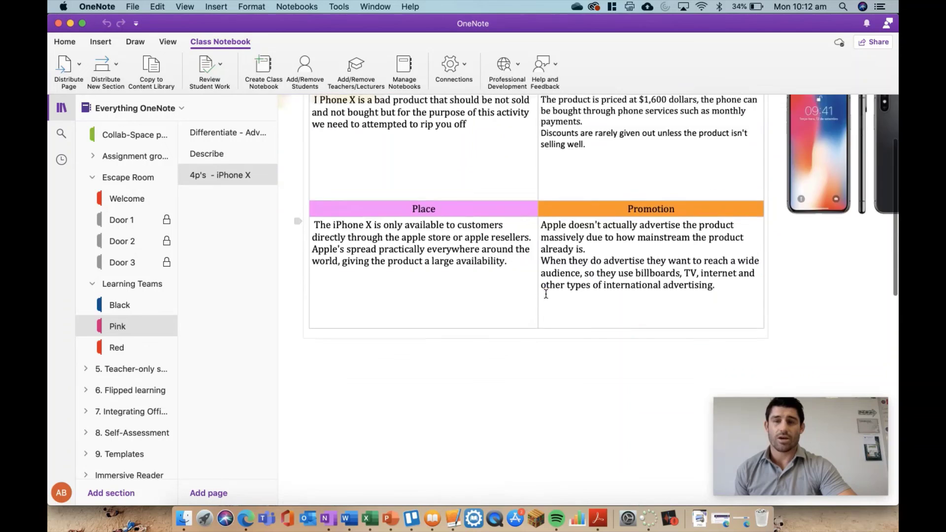
pyautogui.scroll(3, 545, 294)
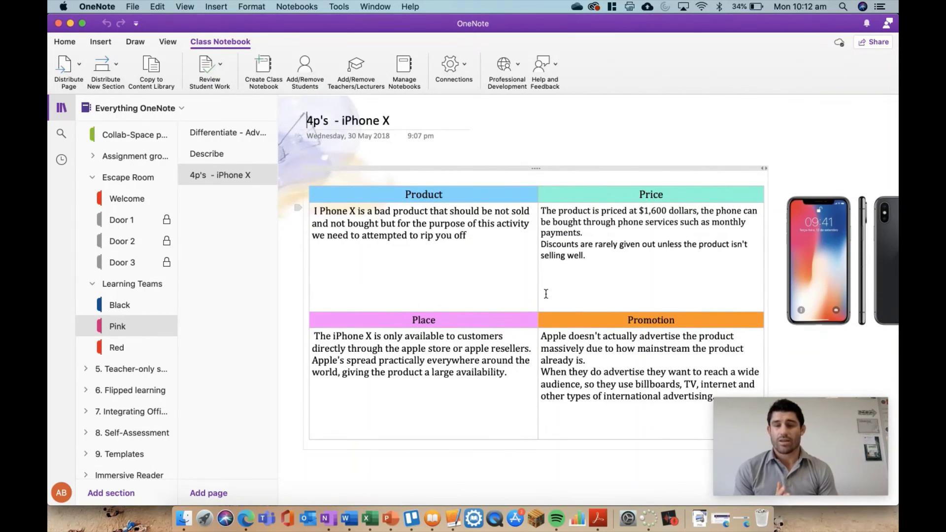